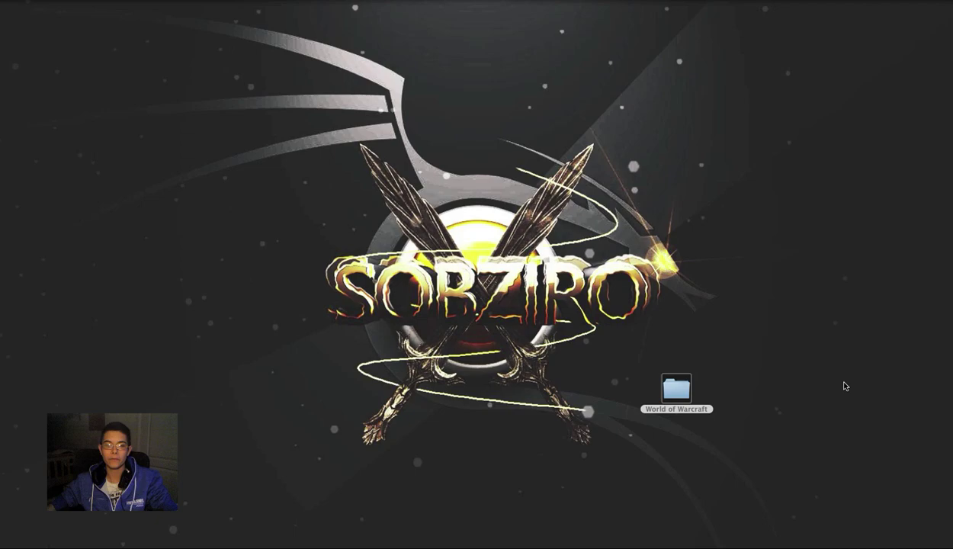
Step: Open the Safari browser and go to curse.com
{"action": "mouse_move", "coordinate": [392, 508]}
{"action": "left_click", "coordinate": [397, 526]}
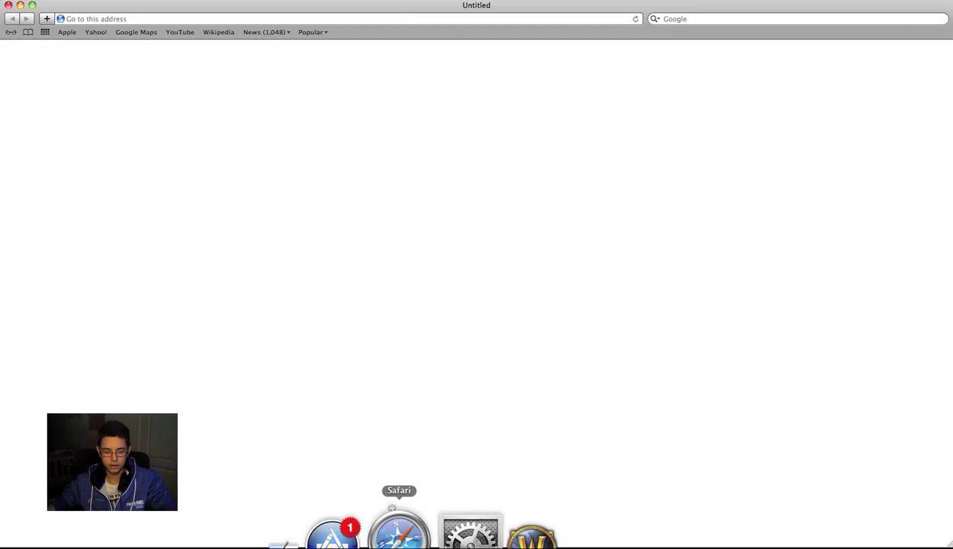
{"action": "left_click", "coordinate": [242, 17]}
{"action": "type", "text": "curse.com/"}
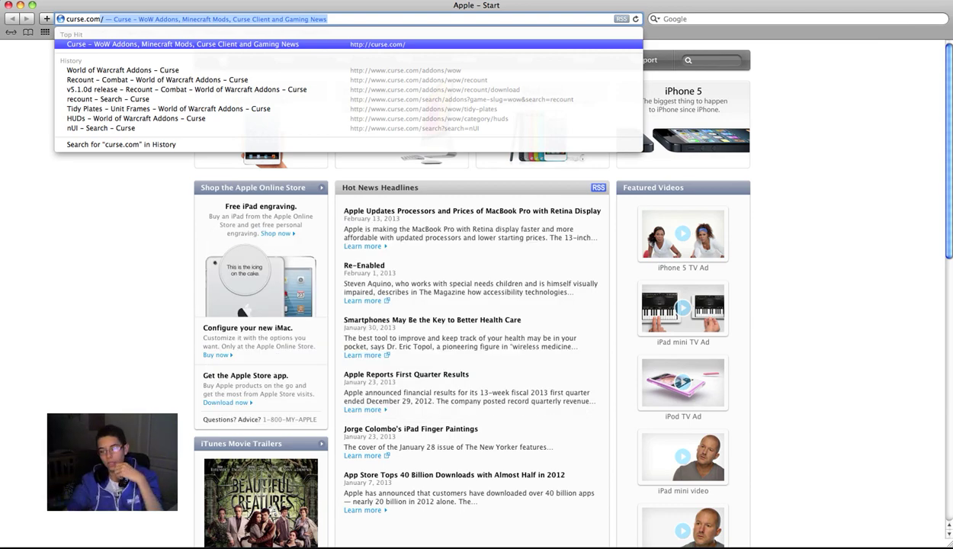
{"action": "key", "text": "Return"}
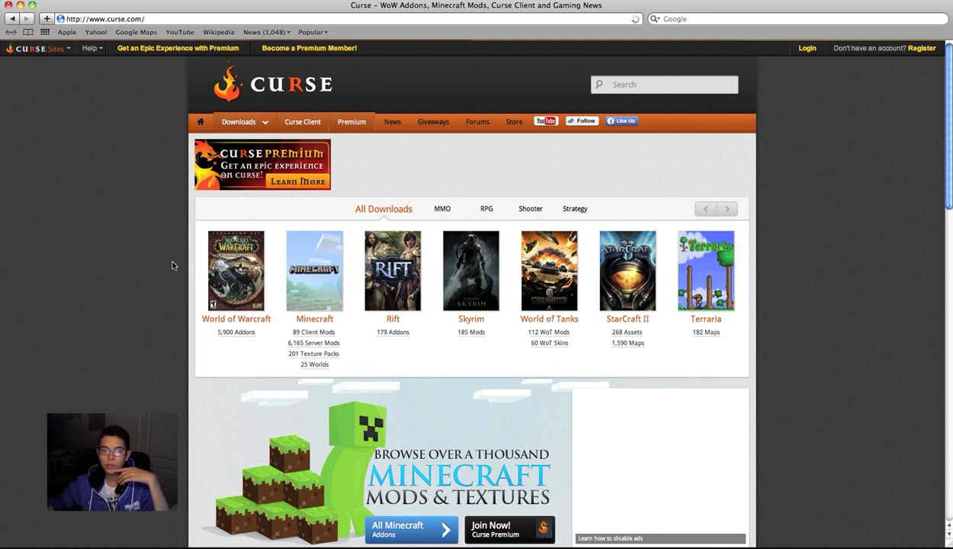
Step: Browse the World of Warcraft addons on Curse and open the Recount addon's page
{"action": "left_click", "coordinate": [235, 280]}
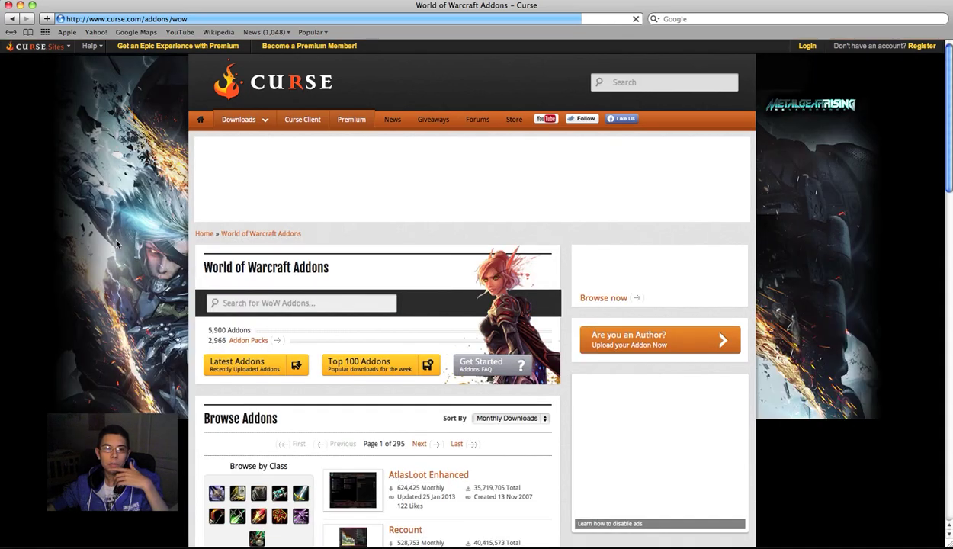
{"action": "scroll", "coordinate": [499, 390], "scroll_direction": "down", "scroll_amount": 10}
{"action": "scroll", "coordinate": [507, 390], "scroll_direction": "down", "scroll_amount": 2}
{"action": "scroll", "coordinate": [509, 391], "scroll_direction": "up", "scroll_amount": 10}
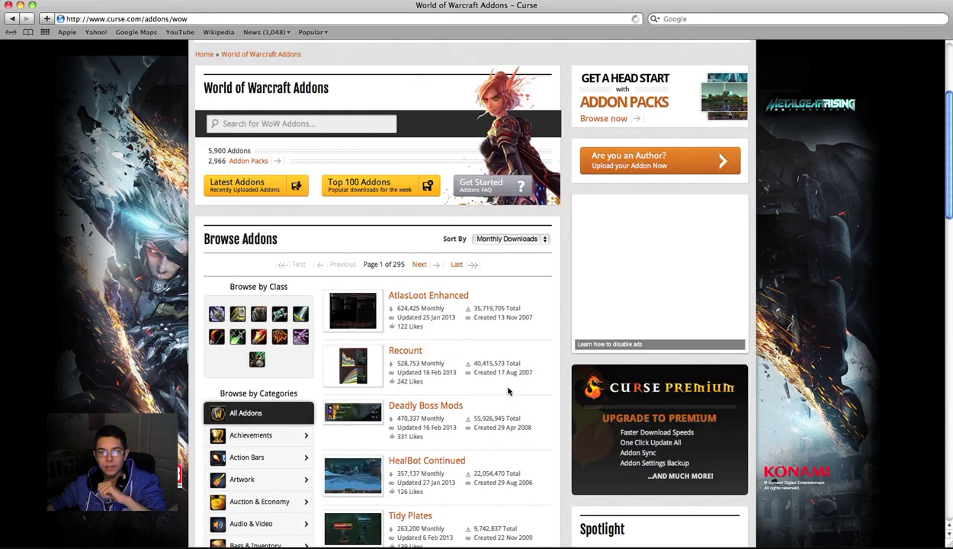
{"action": "left_click", "coordinate": [418, 350]}
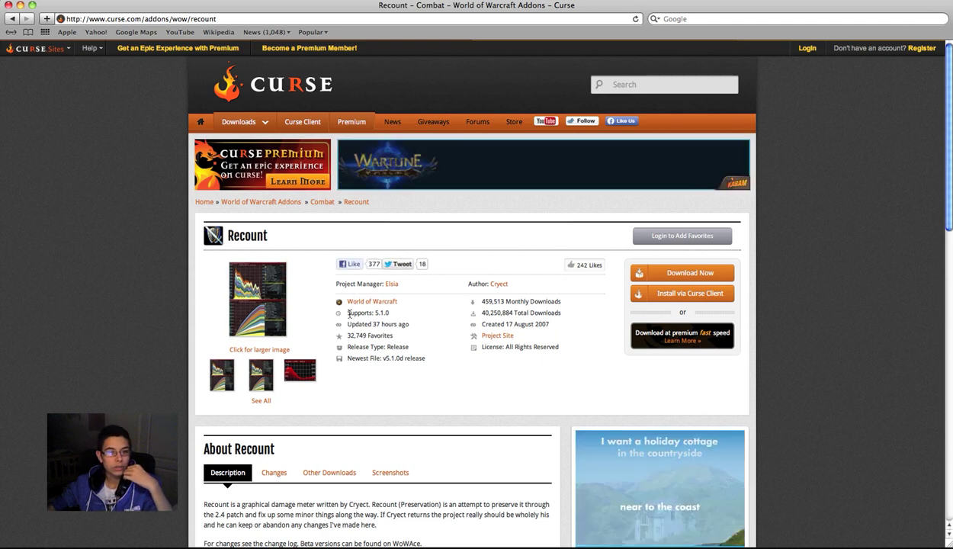
Step: Examine Recount's supported game version, update date and newest file details on its addon page
{"action": "left_click_drag", "start_coordinate": [347, 312], "coordinate": [398, 315]}
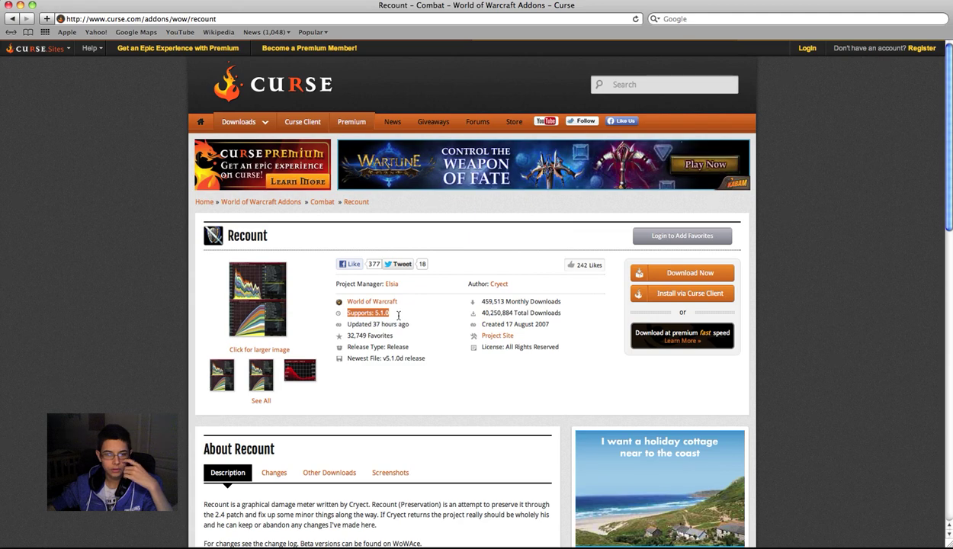
{"action": "left_click", "coordinate": [394, 317]}
{"action": "left_click_drag", "start_coordinate": [387, 312], "coordinate": [348, 313]}
{"action": "left_click", "coordinate": [395, 333]}
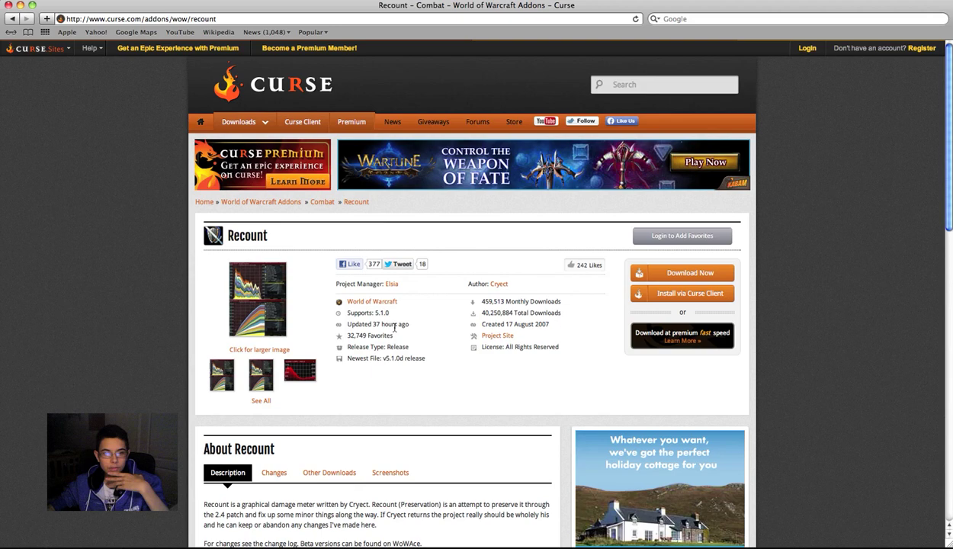
{"action": "mouse_move", "coordinate": [394, 327]}
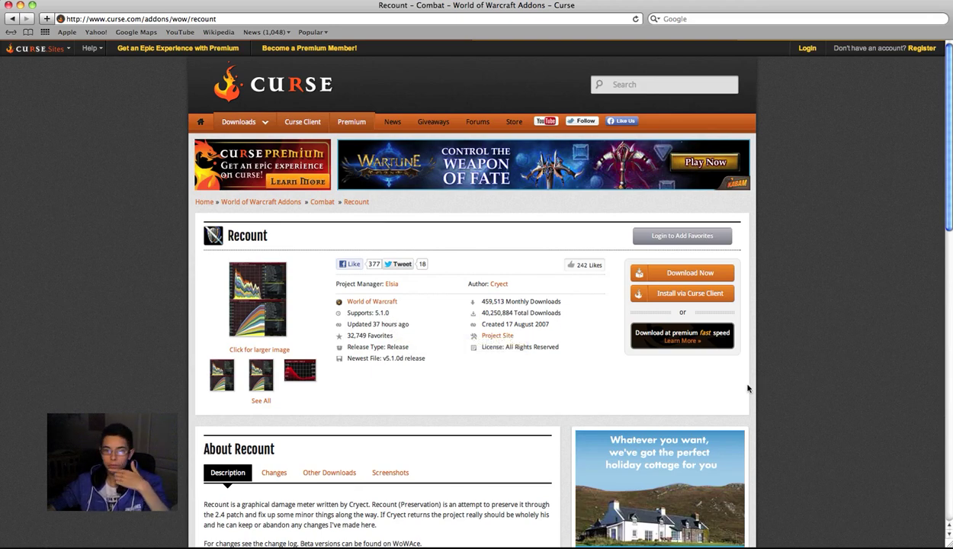
{"action": "left_click_drag", "start_coordinate": [347, 328], "coordinate": [425, 356]}
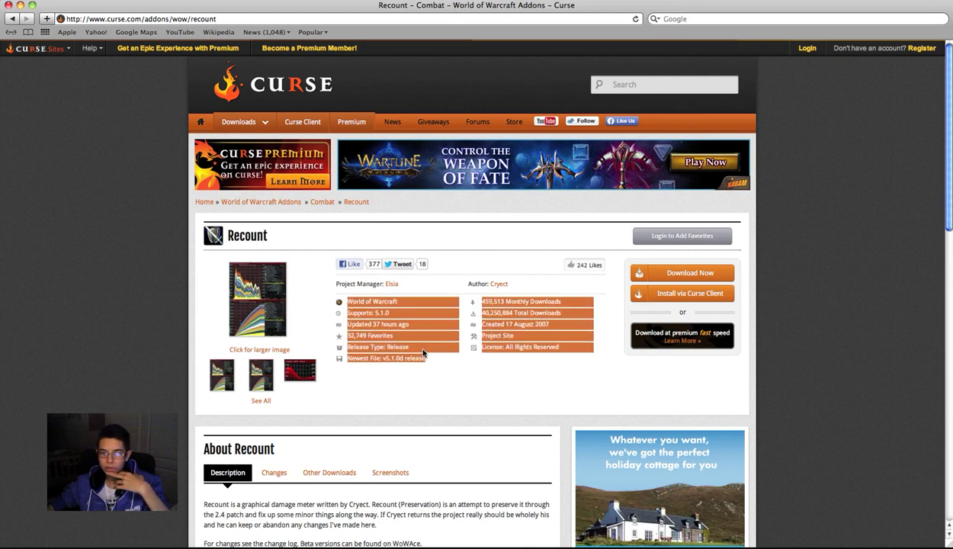
{"action": "left_click", "coordinate": [420, 362]}
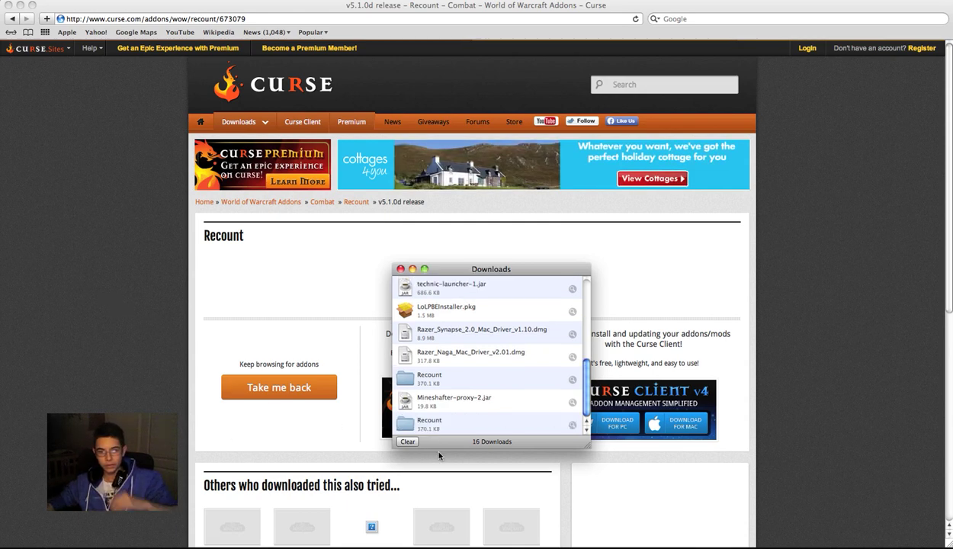
Step: Close the browser window, move the downloads list aside and select the last Recount entry in it
{"action": "left_click", "coordinate": [9, 5]}
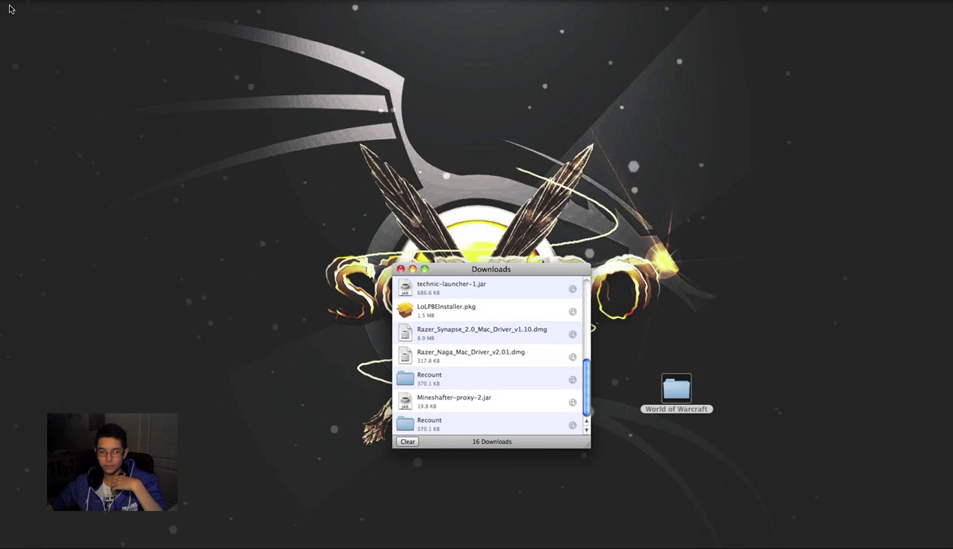
{"action": "left_click_drag", "start_coordinate": [483, 273], "coordinate": [310, 202]}
{"action": "left_click", "coordinate": [336, 360]}
{"action": "left_click", "coordinate": [341, 325]}
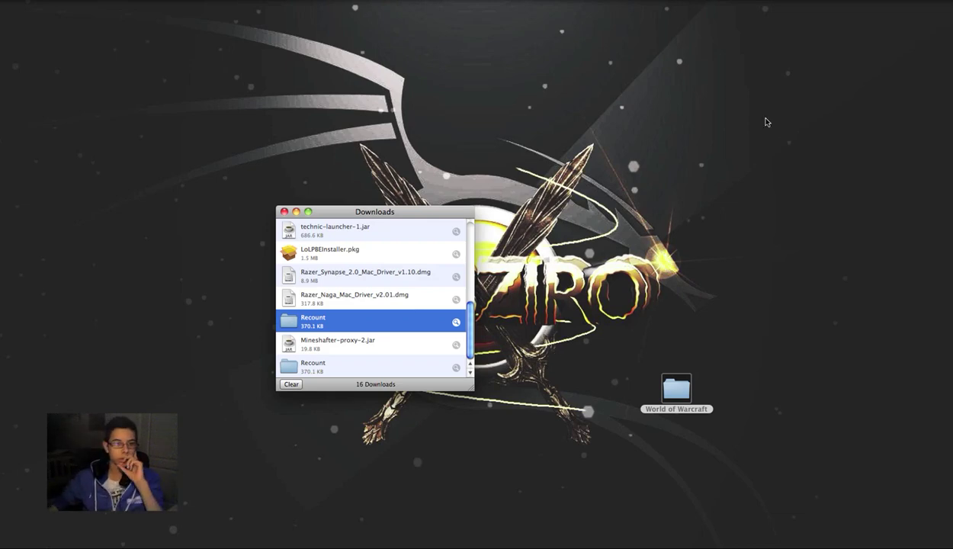
{"action": "left_click", "coordinate": [331, 368]}
{"action": "right_click", "coordinate": [330, 368]}
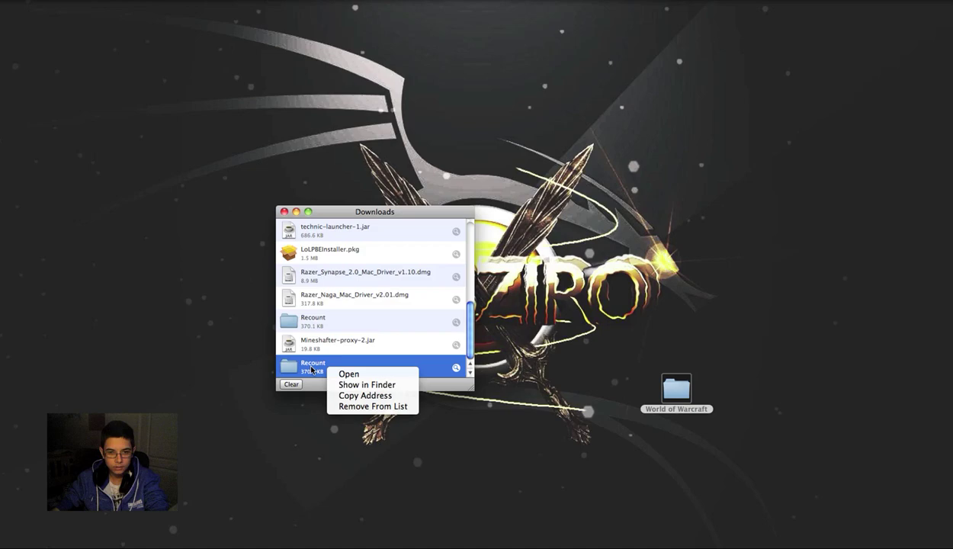
{"action": "left_click", "coordinate": [321, 363]}
Step: Move the Recount folder from the Downloads folder onto the desktop and close the downloads list
{"action": "mouse_move", "coordinate": [603, 546]}
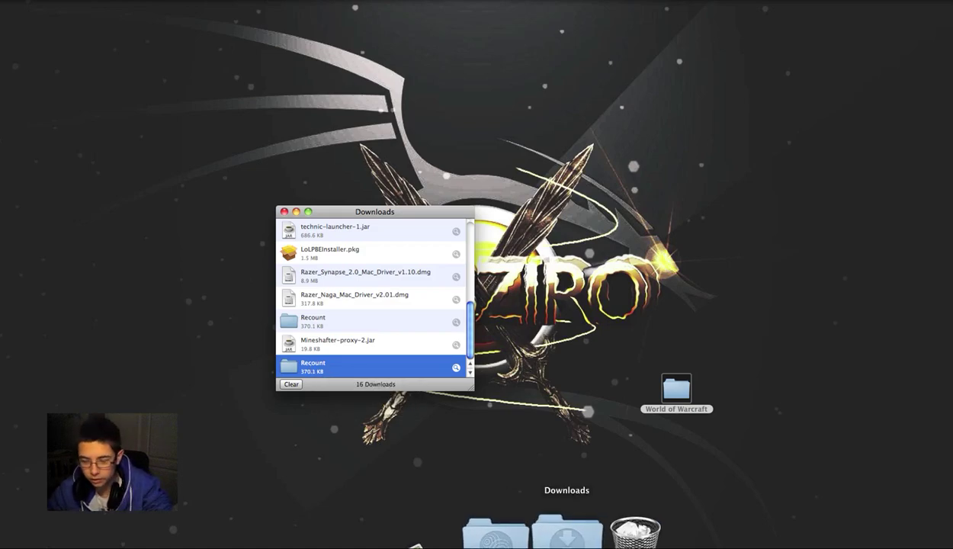
{"action": "left_click", "coordinate": [416, 546]}
{"action": "left_click", "coordinate": [567, 534]}
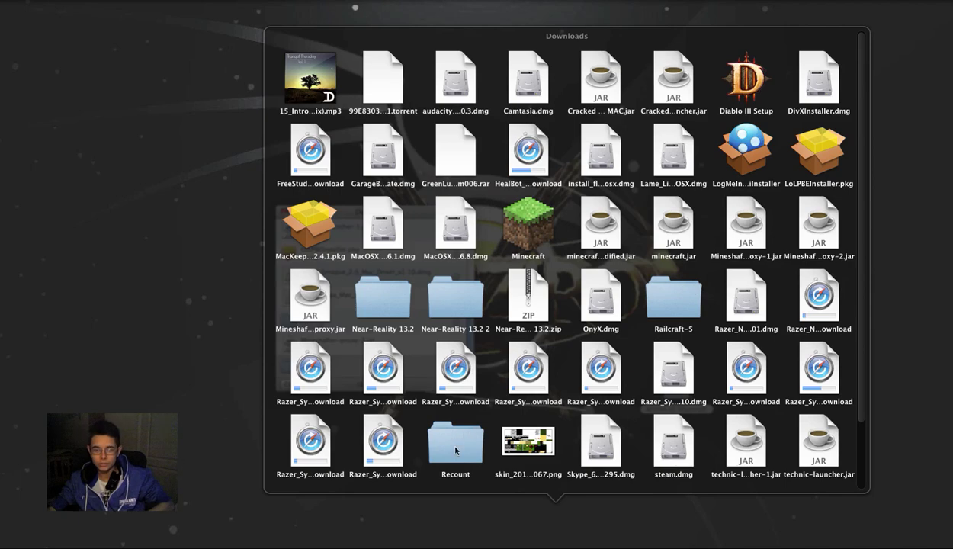
{"action": "left_click_drag", "start_coordinate": [447, 433], "coordinate": [750, 267]}
{"action": "left_click", "coordinate": [284, 211]}
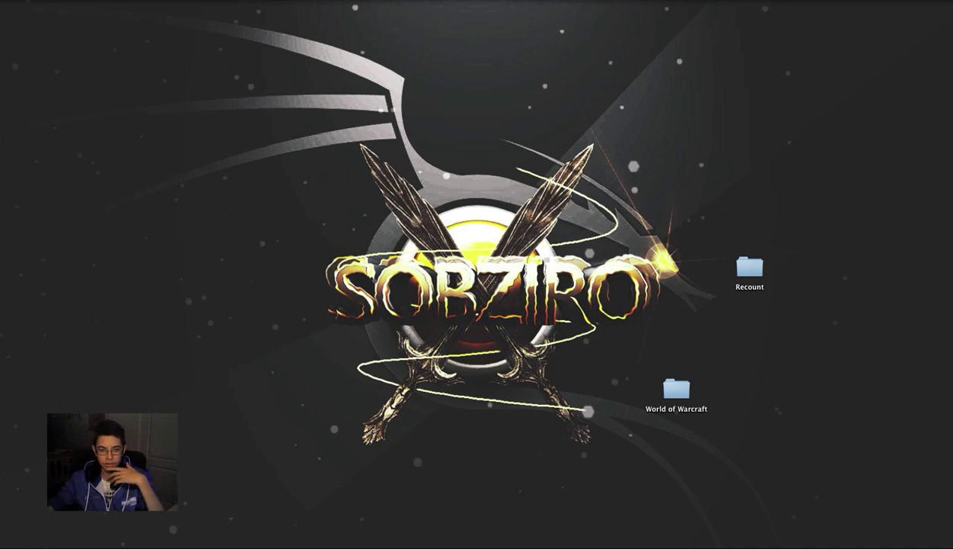
Step: Search this Mac for "world of warcraft" in a Finder window and locate the World of Warcraft folder among the results
{"action": "mouse_move", "coordinate": [384, 538]}
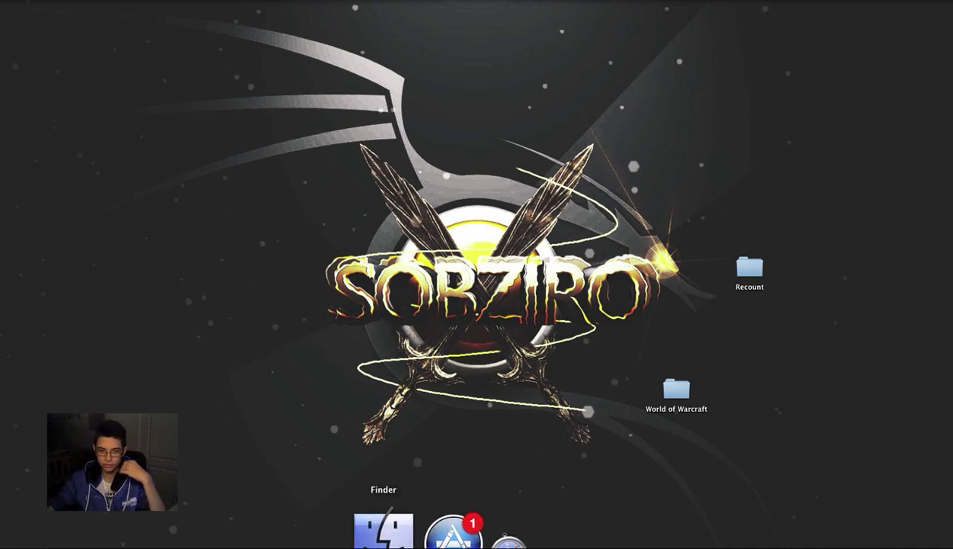
{"action": "left_click", "coordinate": [384, 533]}
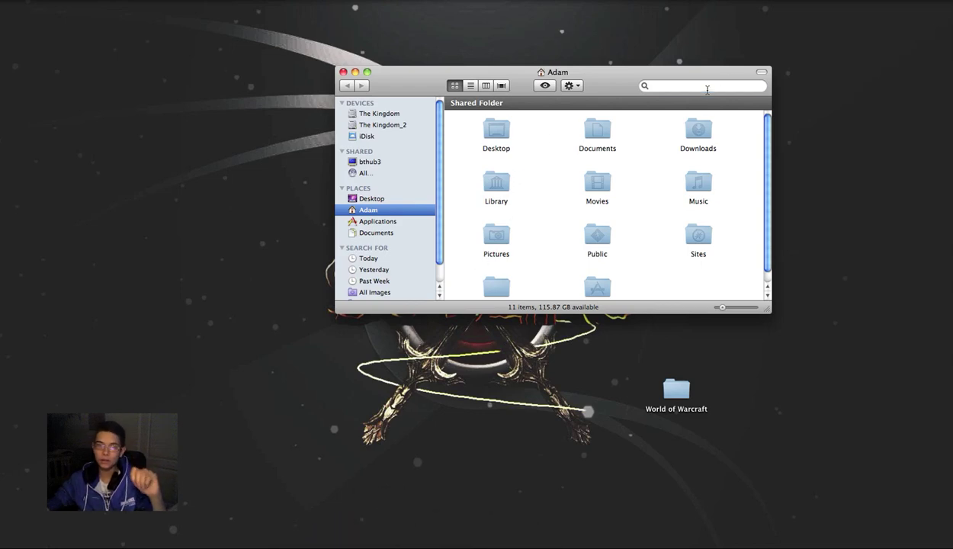
{"action": "left_click", "coordinate": [707, 90]}
{"action": "type", "text": "world"}
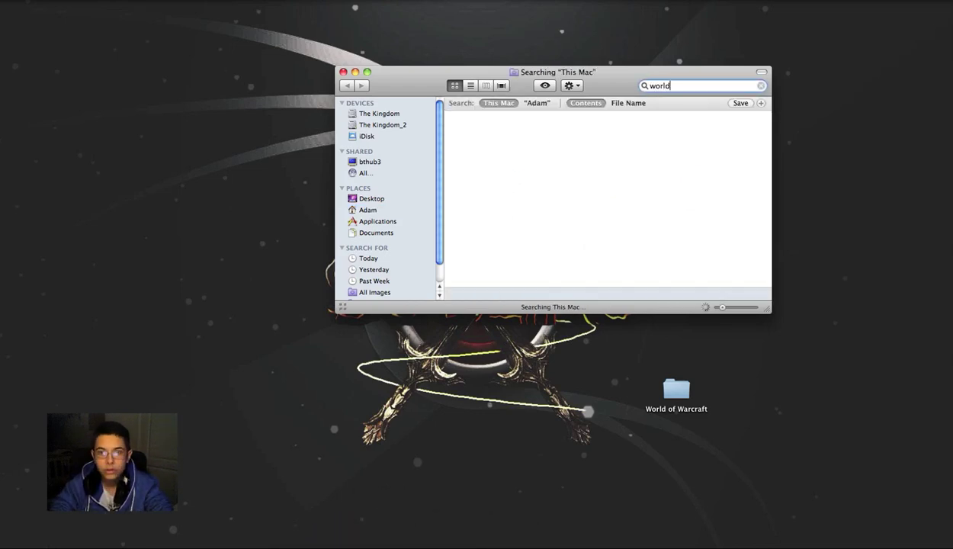
{"action": "type", "text": " of warcraft"}
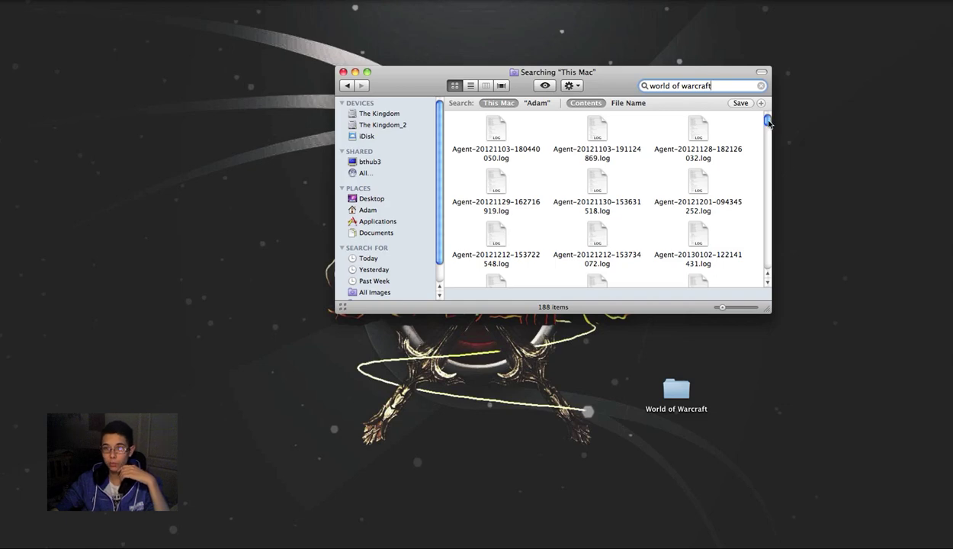
{"action": "left_click_drag", "start_coordinate": [769, 121], "coordinate": [774, 245]}
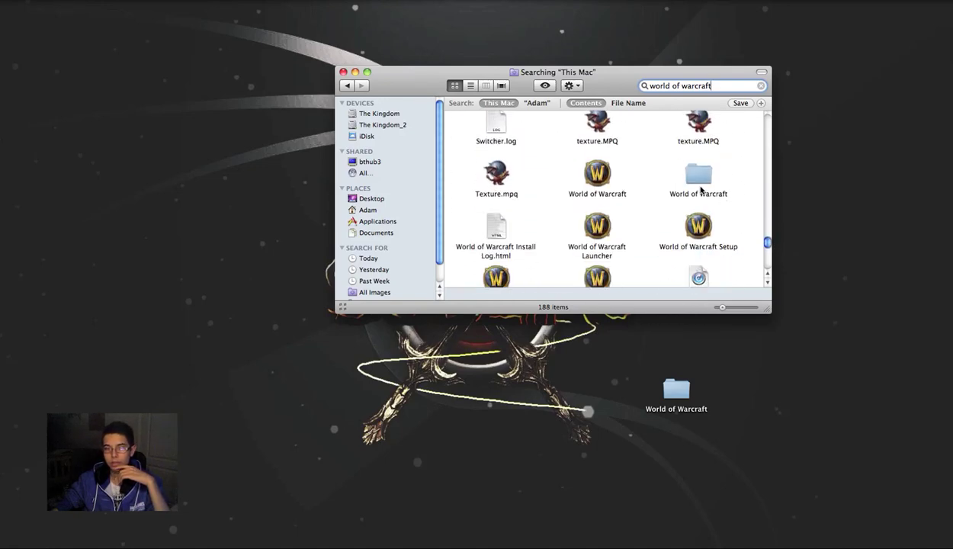
Step: Try to move the World of Warcraft folder from the search results onto the desktop, and close the search window
{"action": "left_click", "coordinate": [695, 171]}
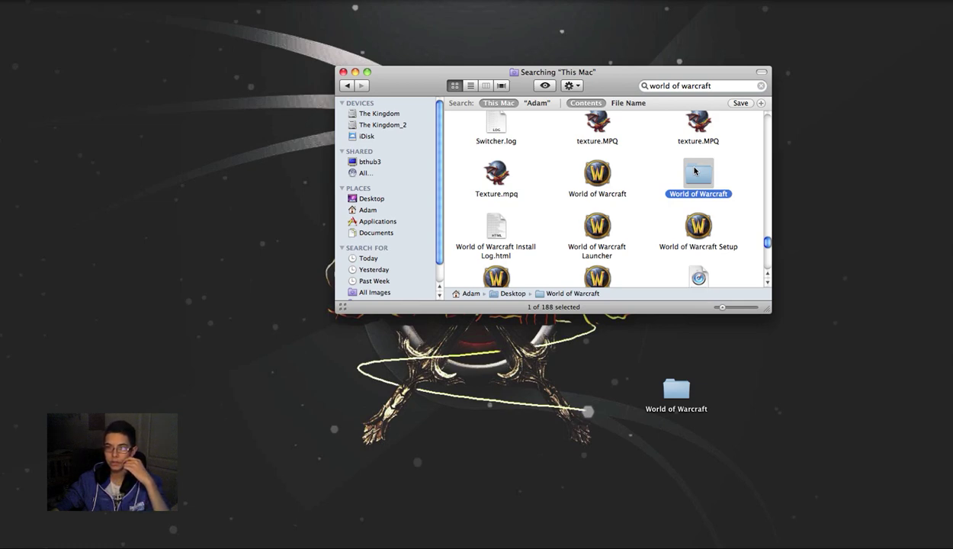
{"action": "left_click_drag", "start_coordinate": [695, 172], "coordinate": [760, 349]}
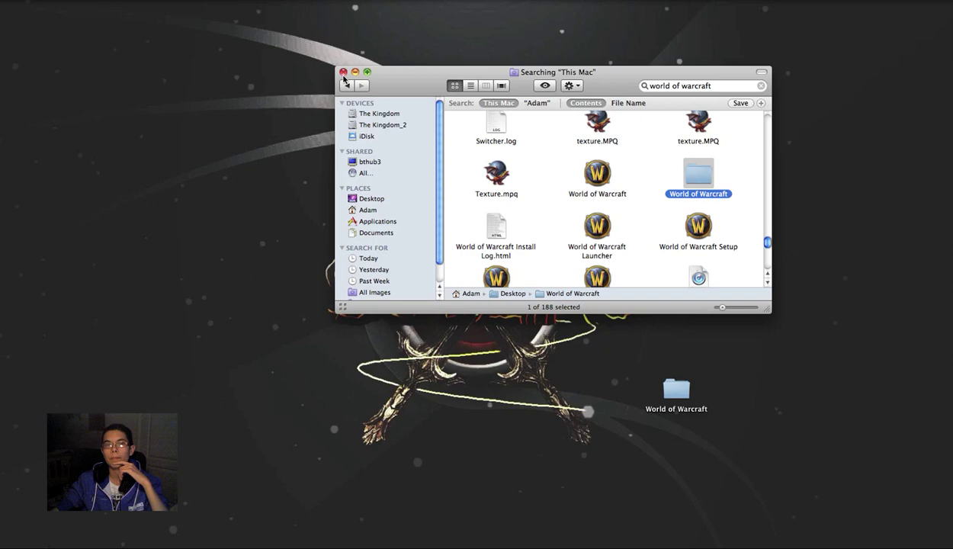
{"action": "left_click", "coordinate": [343, 71]}
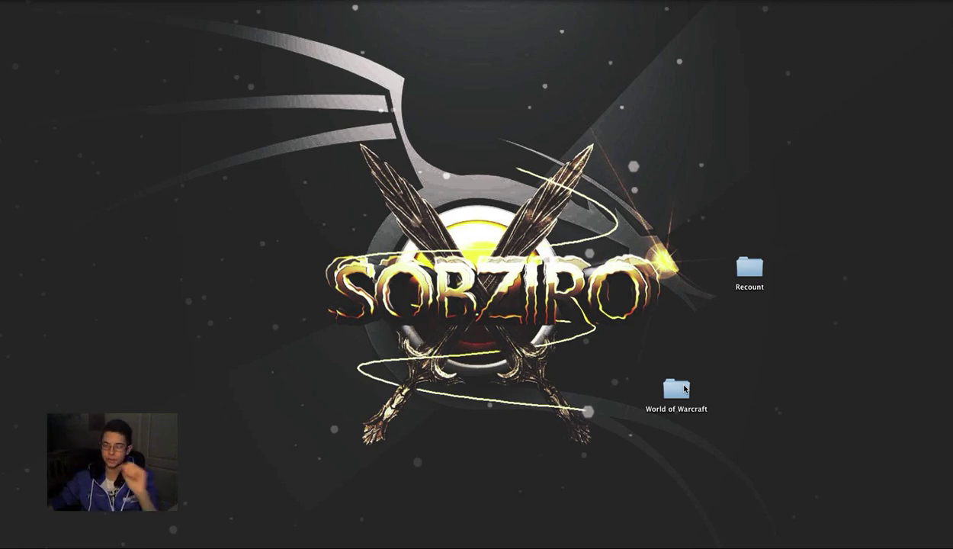
Step: Open the AddOns folder inside the Interface folder of the desktop's World of Warcraft folder
{"action": "double_click", "coordinate": [684, 389]}
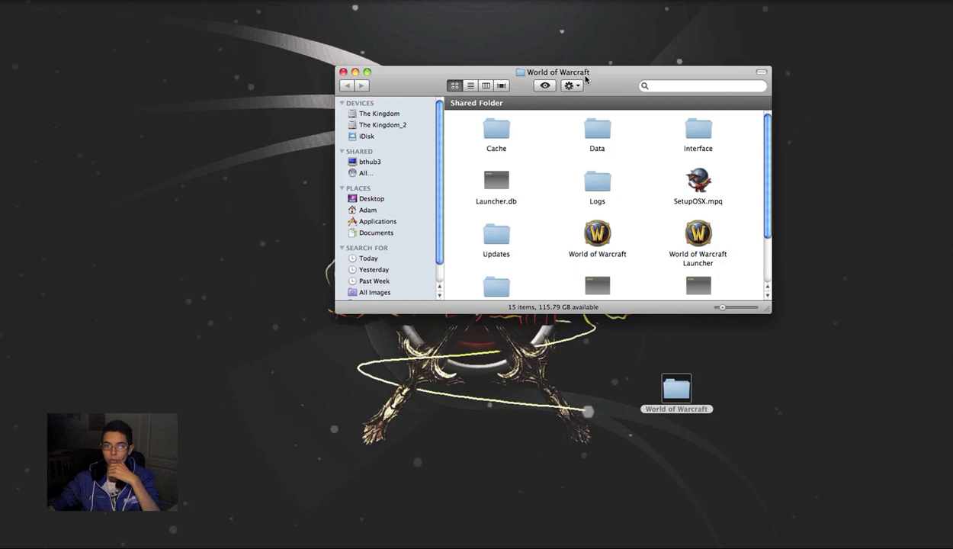
{"action": "left_click_drag", "start_coordinate": [577, 74], "coordinate": [315, 75]}
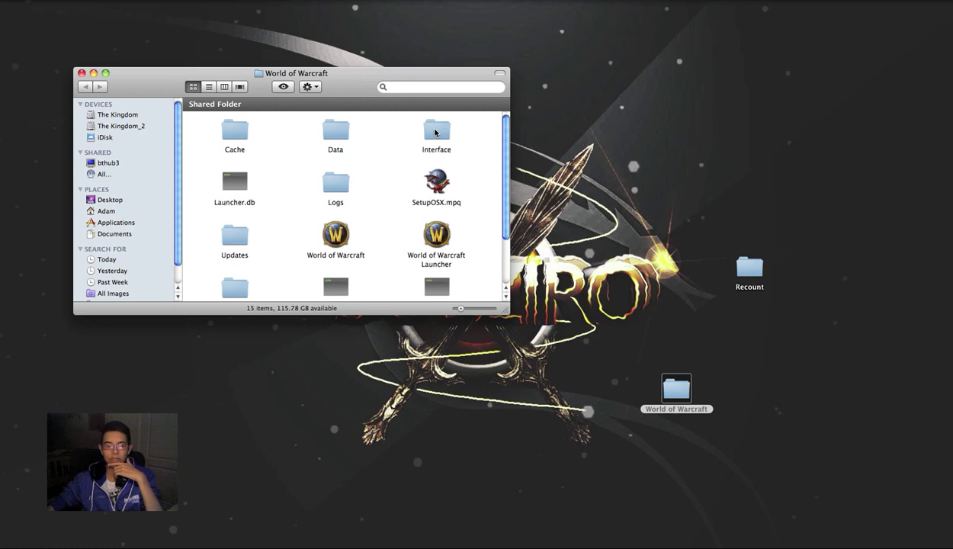
{"action": "double_click", "coordinate": [434, 132]}
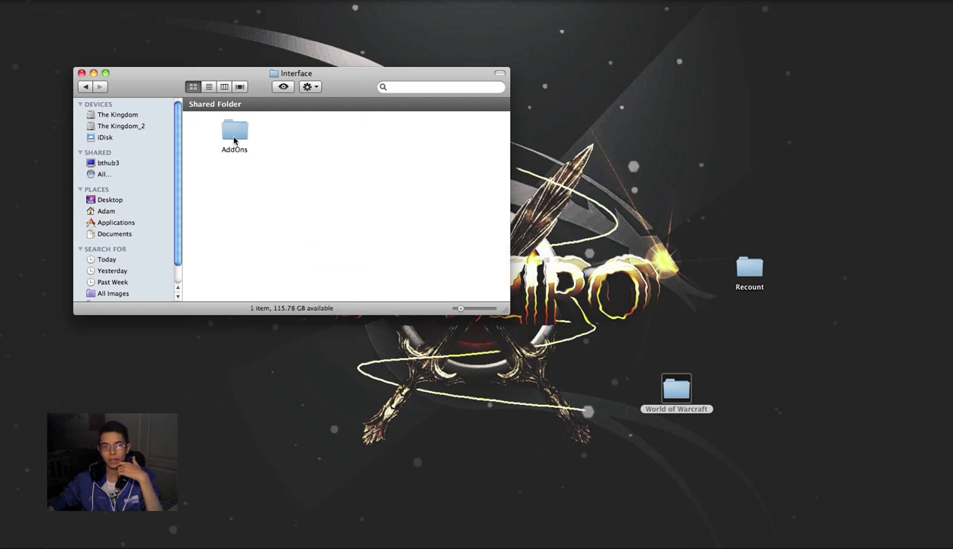
{"action": "double_click", "coordinate": [234, 133]}
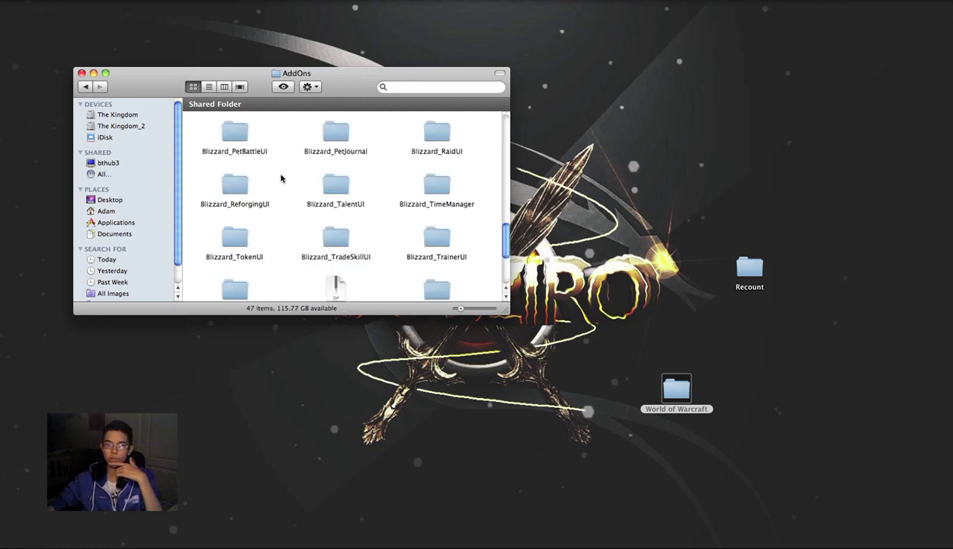
Step: Move the Recount folder from the desktop into the AddOns folder, replacing the older copy
{"action": "left_click_drag", "start_coordinate": [748, 268], "coordinate": [393, 177]}
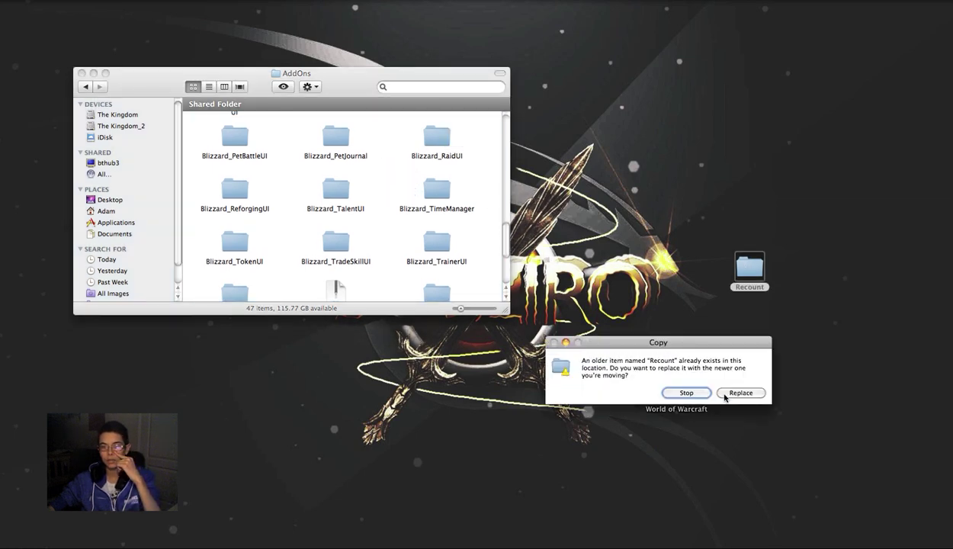
{"action": "left_click", "coordinate": [736, 392]}
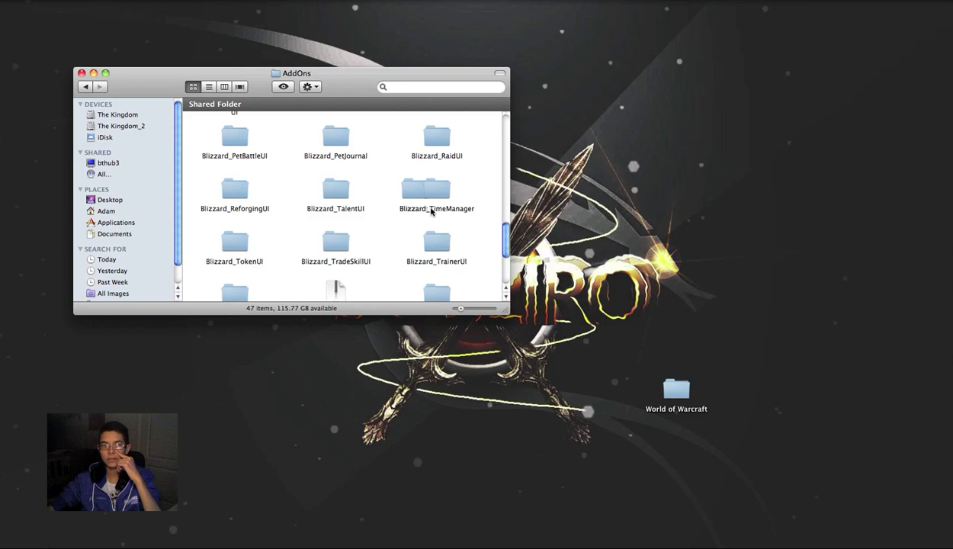
{"action": "left_click_drag", "start_coordinate": [399, 204], "coordinate": [391, 228]}
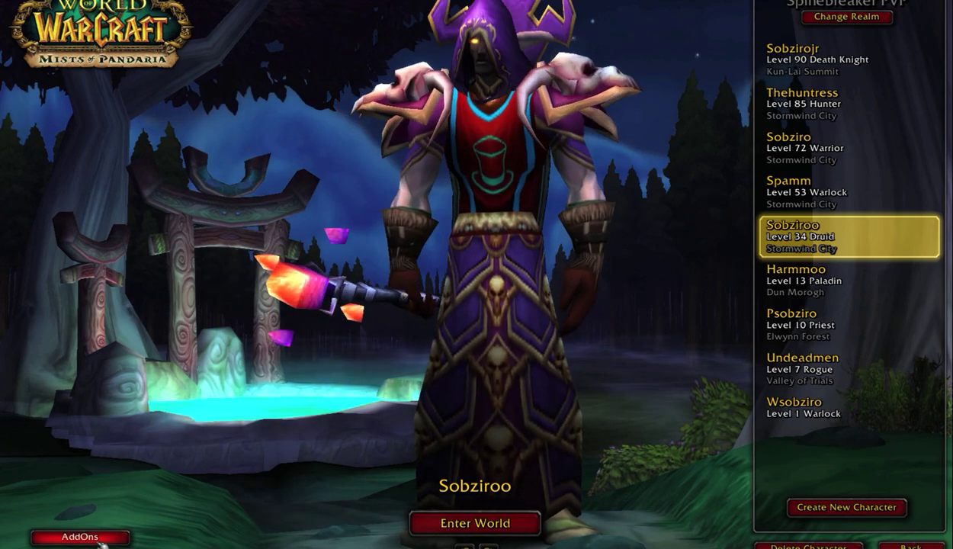
Step: Switch to World of Warcraft and enable only Recount in the character screen's AddOn List
{"action": "left_click", "coordinate": [98, 537]}
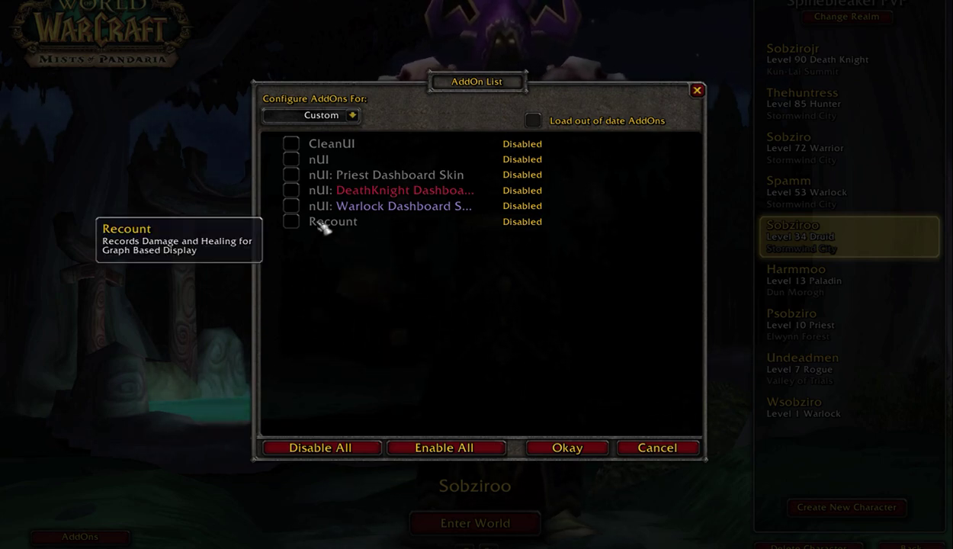
{"action": "left_click", "coordinate": [291, 221]}
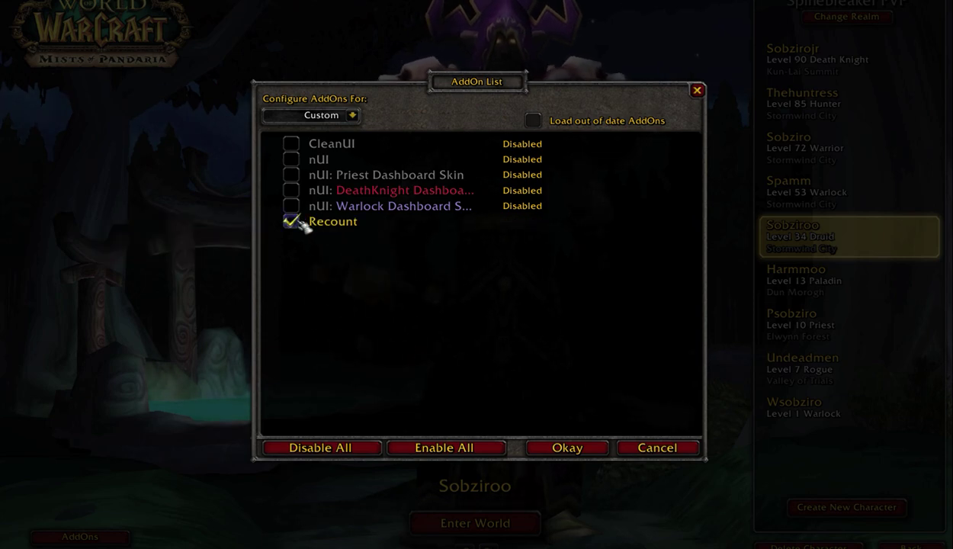
{"action": "left_click", "coordinate": [296, 221]}
{"action": "left_click", "coordinate": [295, 206]}
{"action": "left_click", "coordinate": [295, 221]}
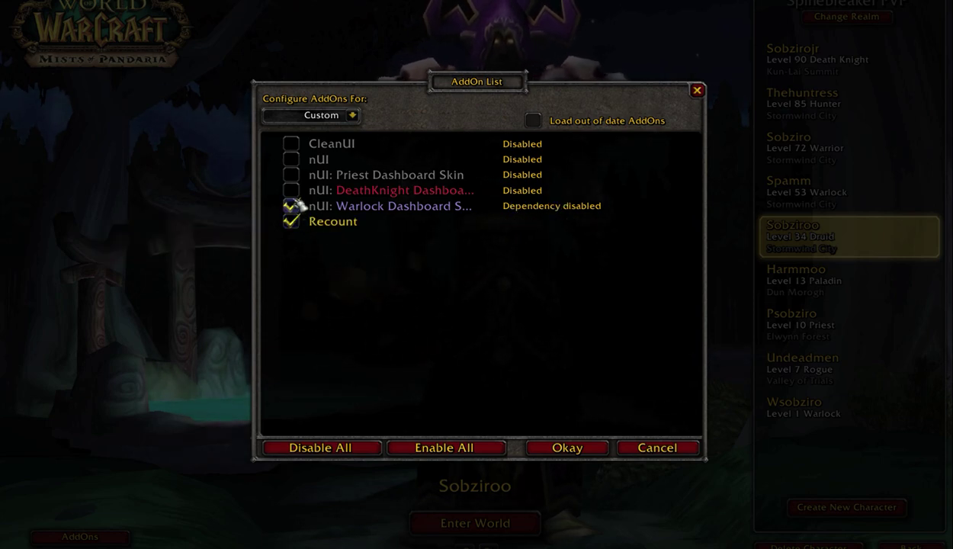
{"action": "left_click", "coordinate": [294, 205]}
{"action": "left_click", "coordinate": [291, 221]}
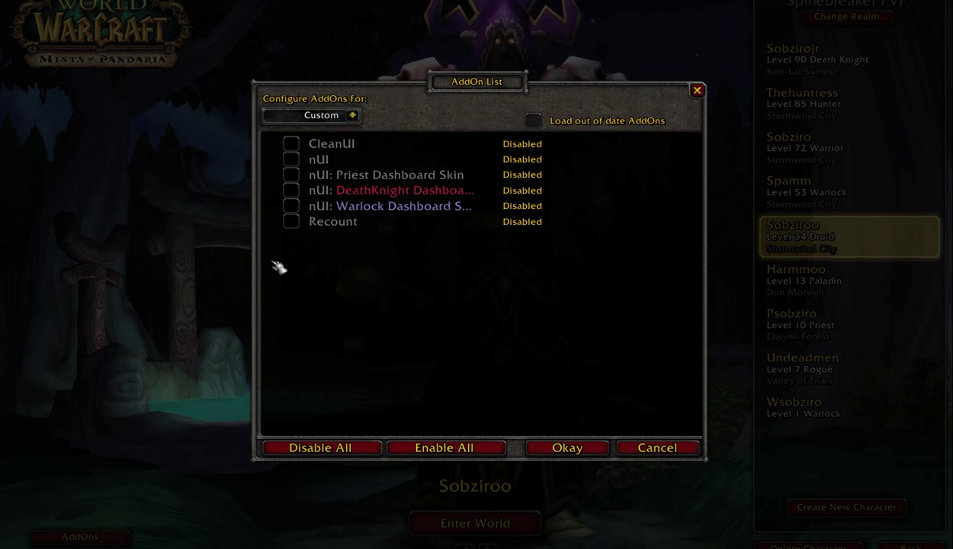
{"action": "left_click", "coordinate": [292, 221]}
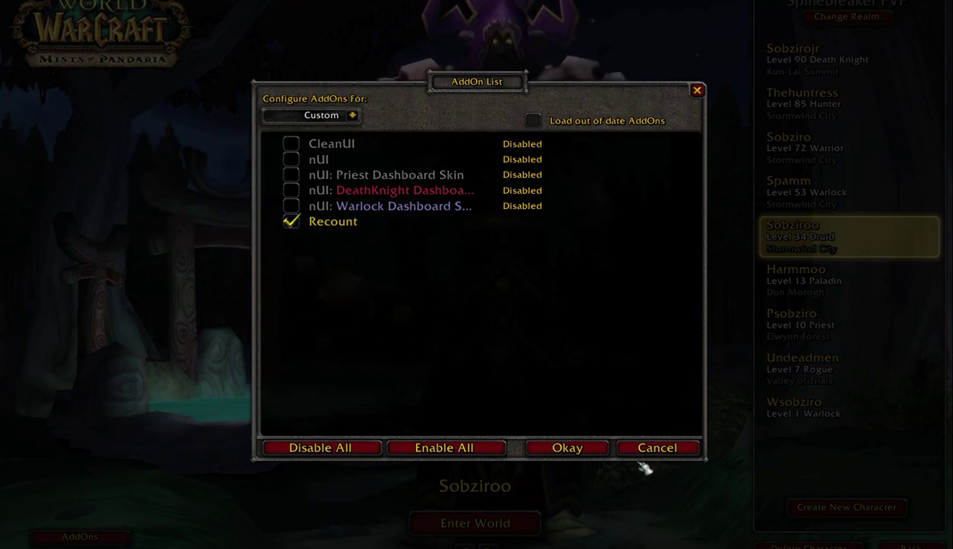